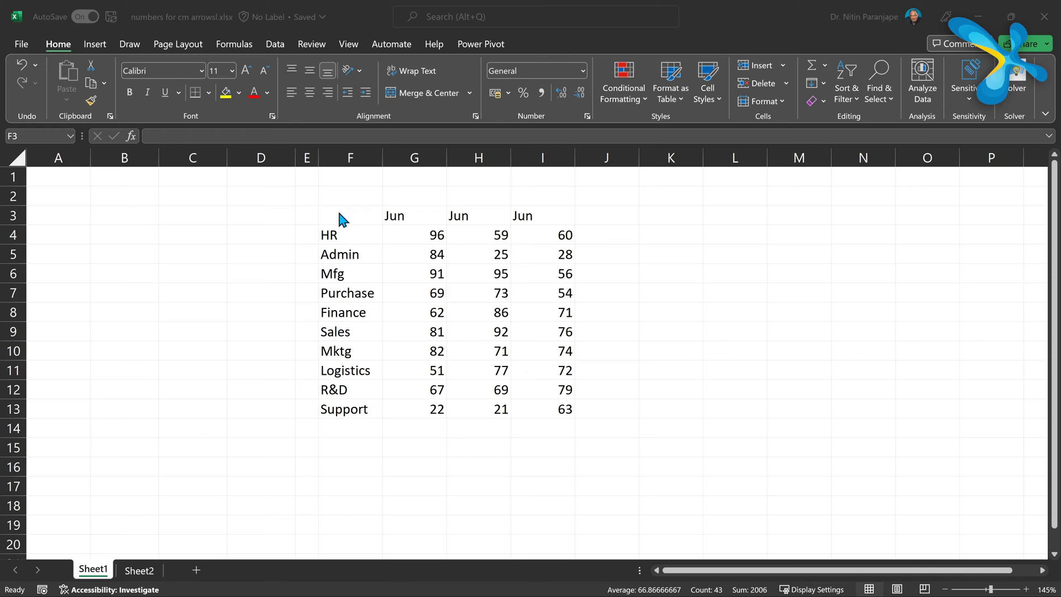
Apply the three coloured directional arrows icon set to the whole department table
click(340, 218)
key(ctrl+a)
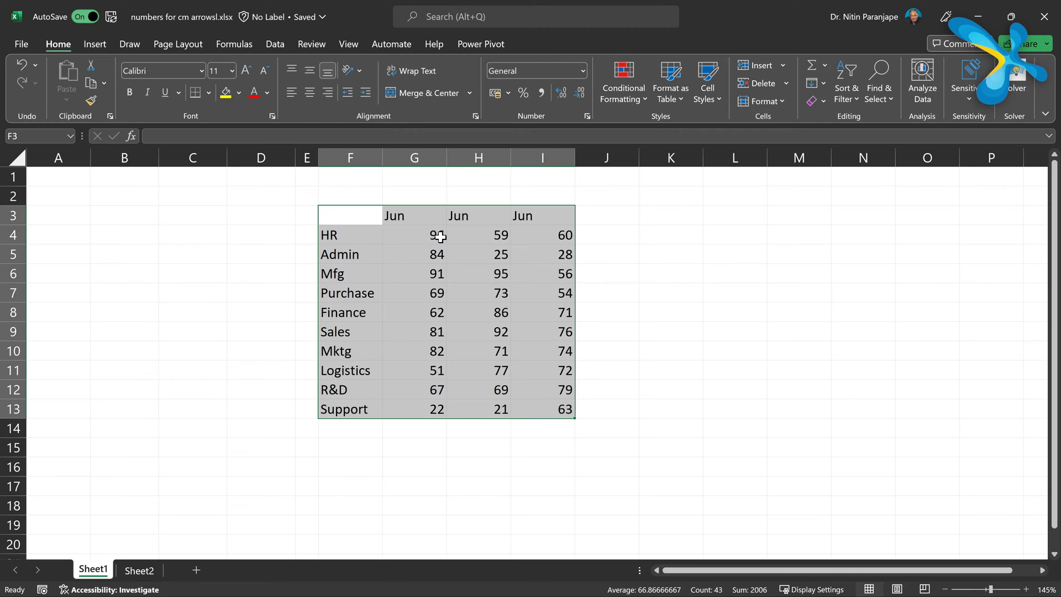
click(636, 97)
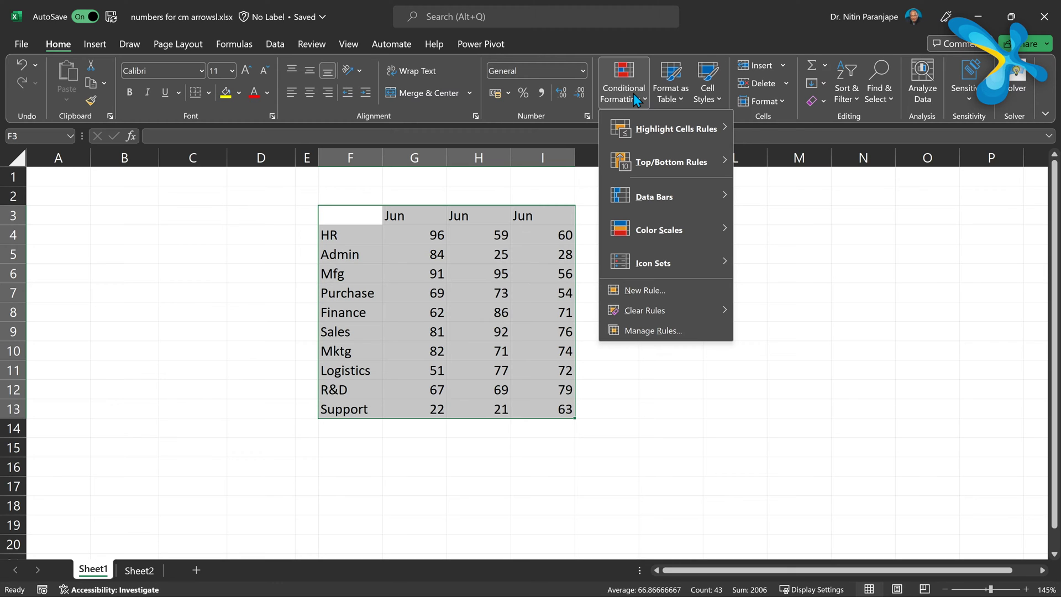
mouse_move(666, 258)
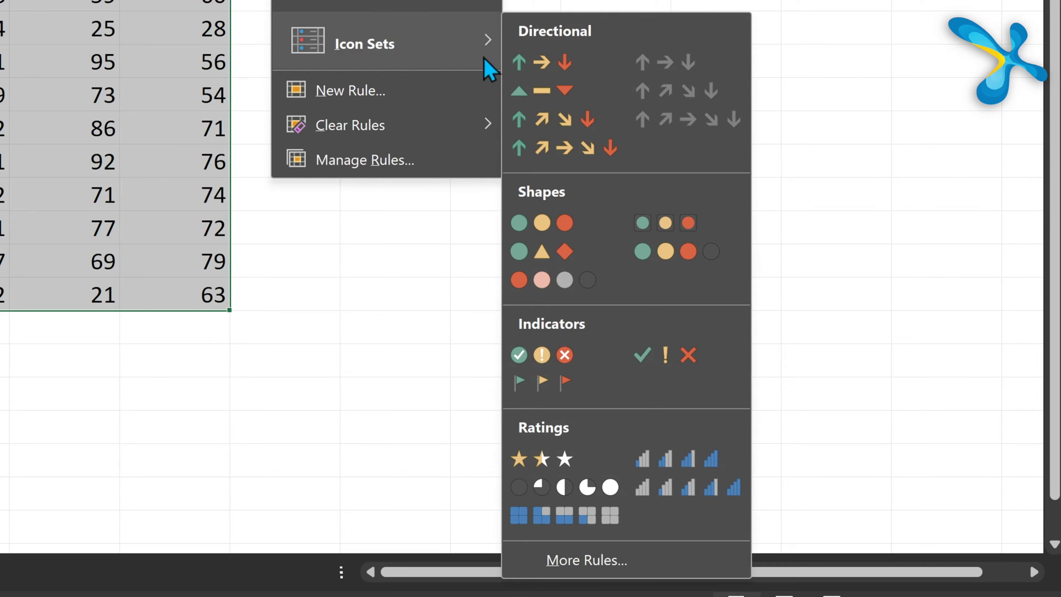
click(588, 69)
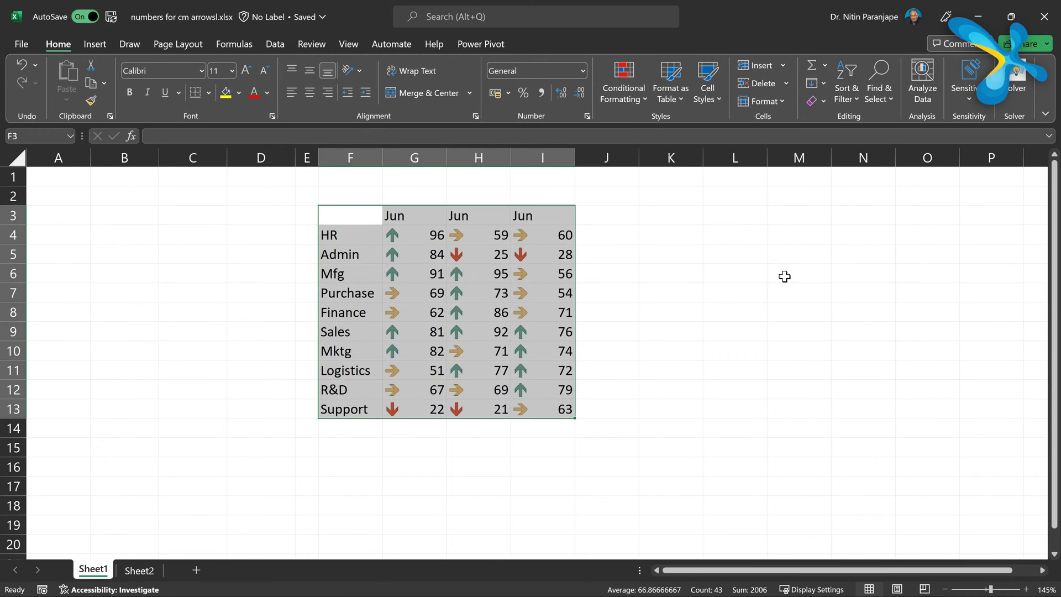
click(656, 277)
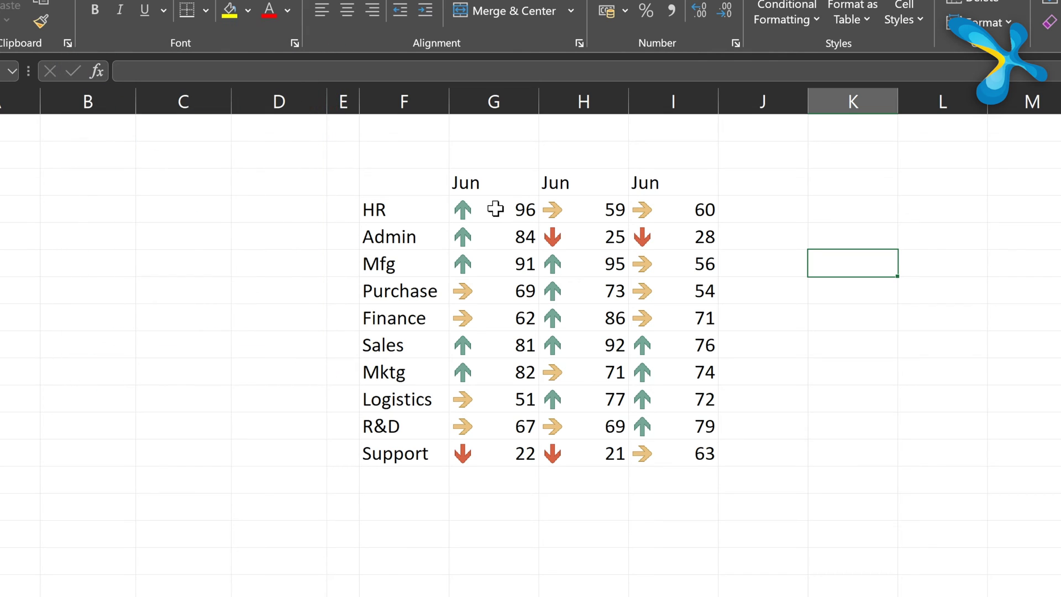
Edit the table's icon set rule so the green up arrow starts at 80 percent
click(495, 209)
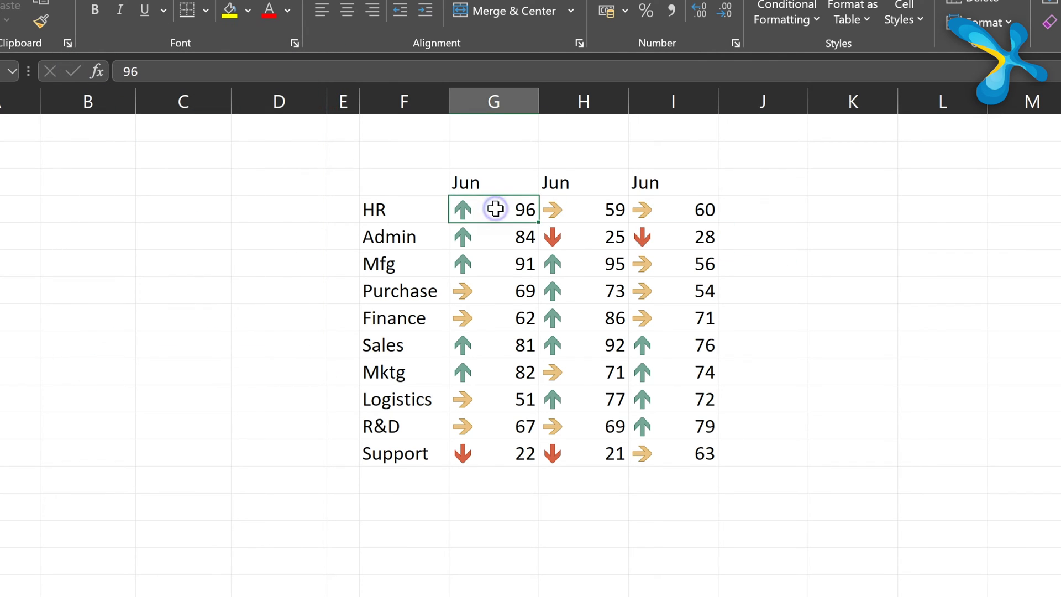
click(671, 49)
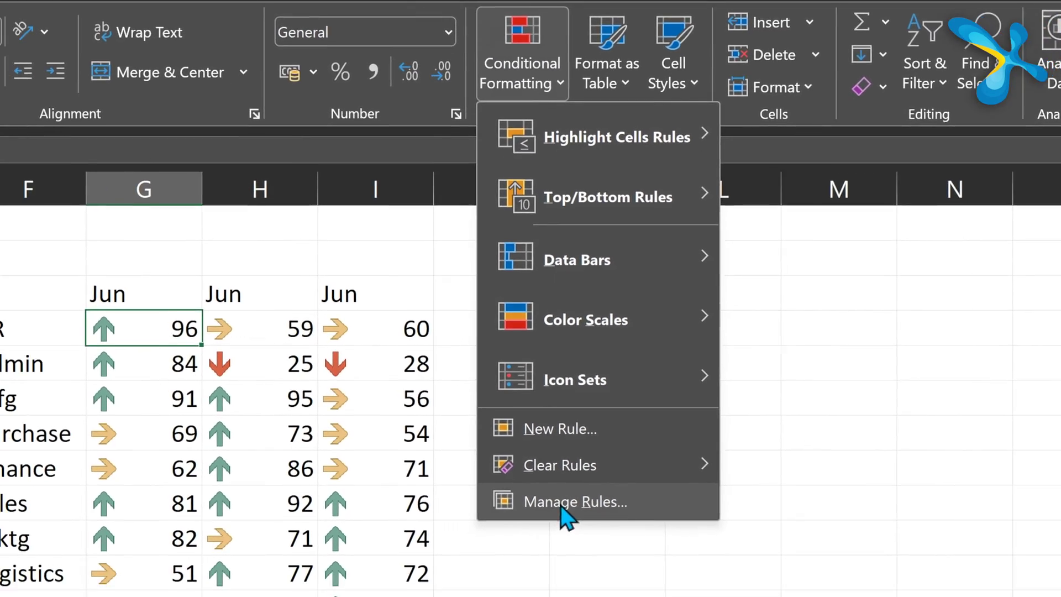
click(563, 503)
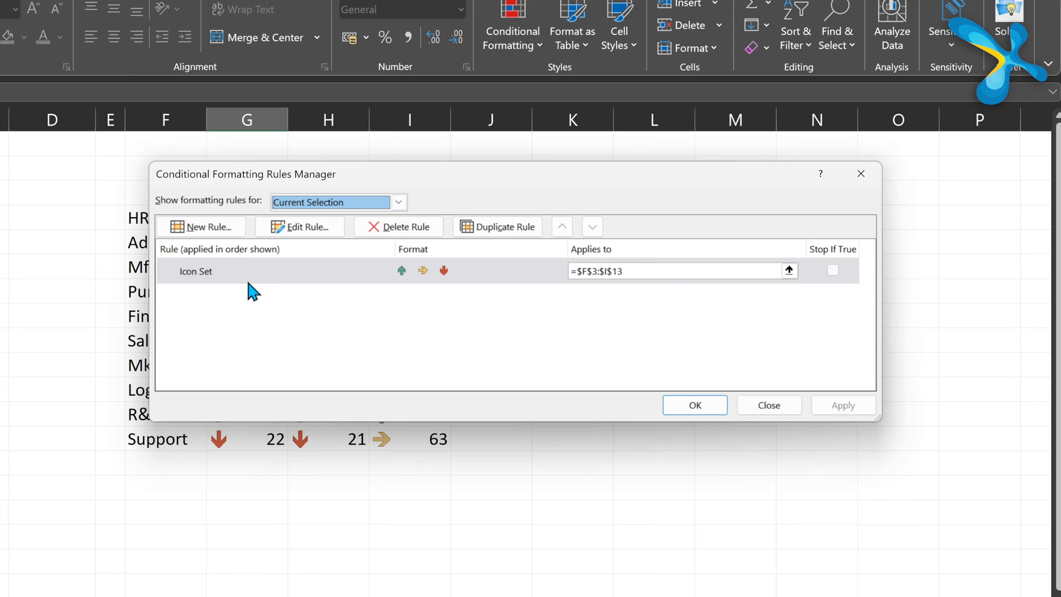
click(247, 279)
click(273, 270)
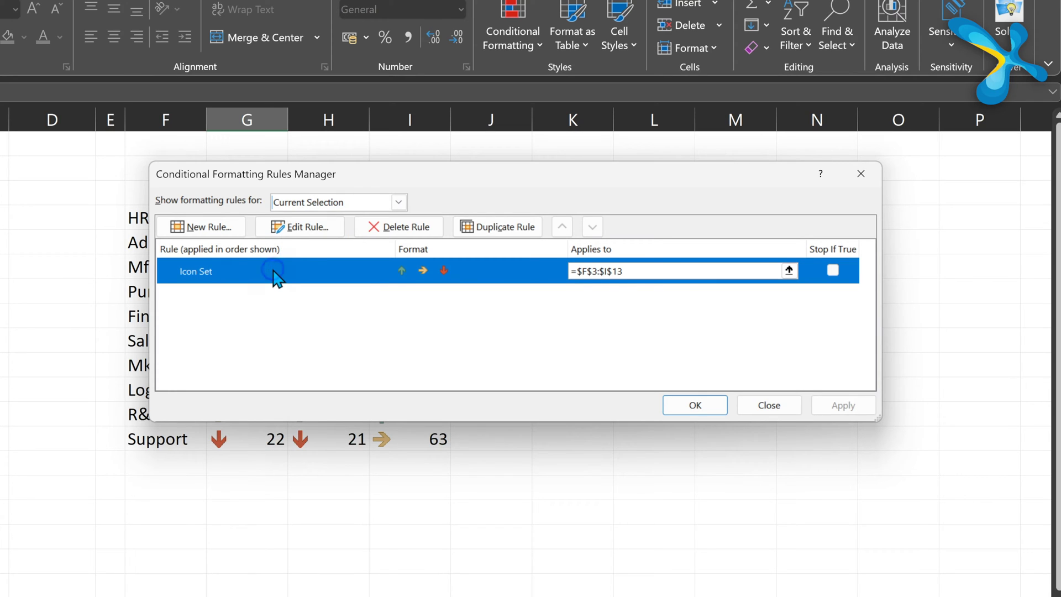
double_click(272, 270)
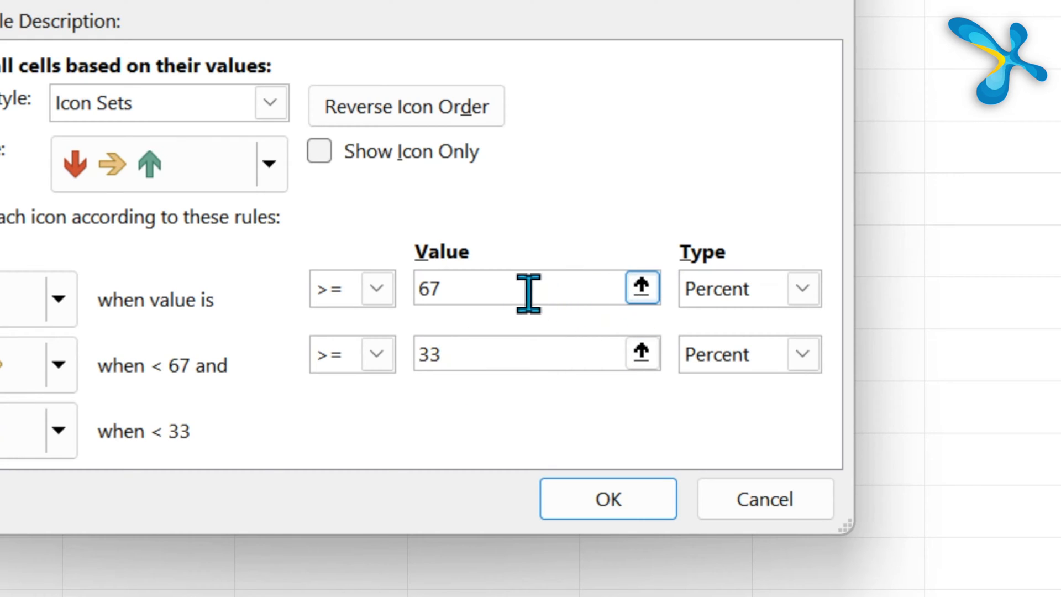
click(497, 285)
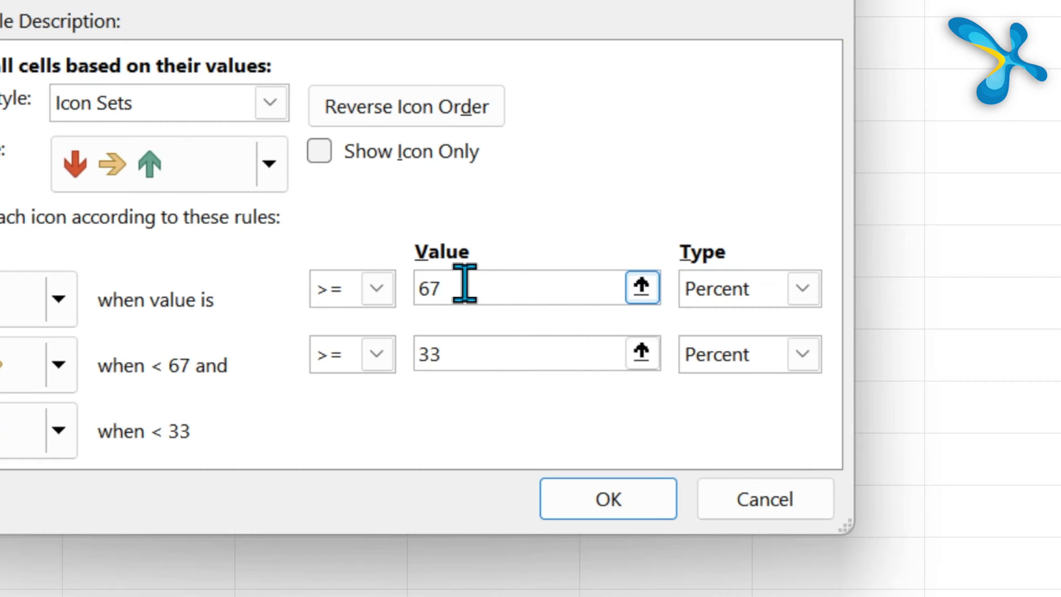
key(BackSpace)
key(BackSpace)
text(80)
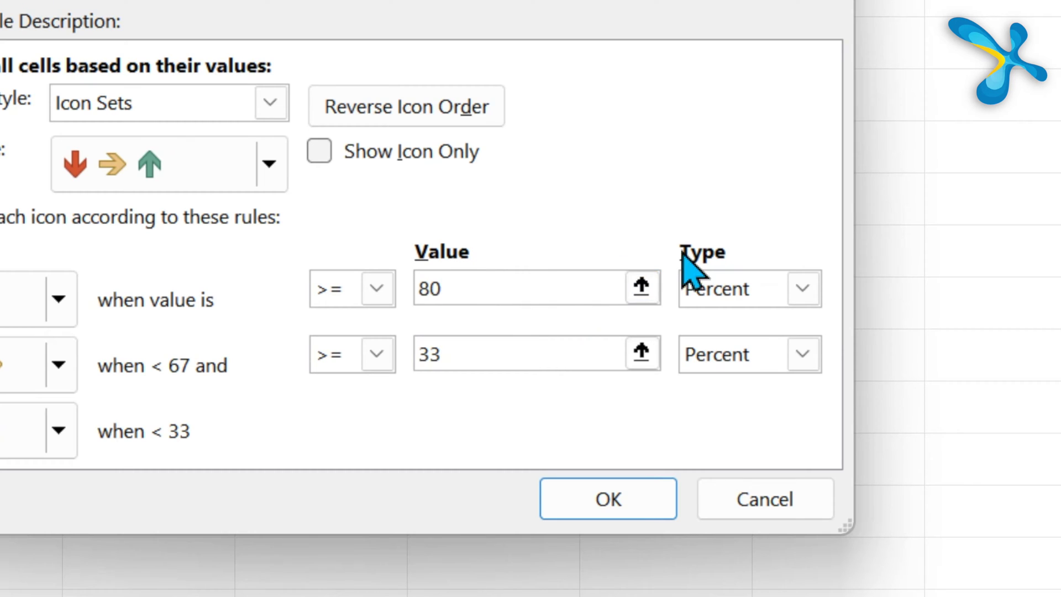
Set the yellow arrow's lower threshold to 10 percent and apply the rule to the table
click(461, 359)
key(BackSpace)
key(BackSpace)
text(10)
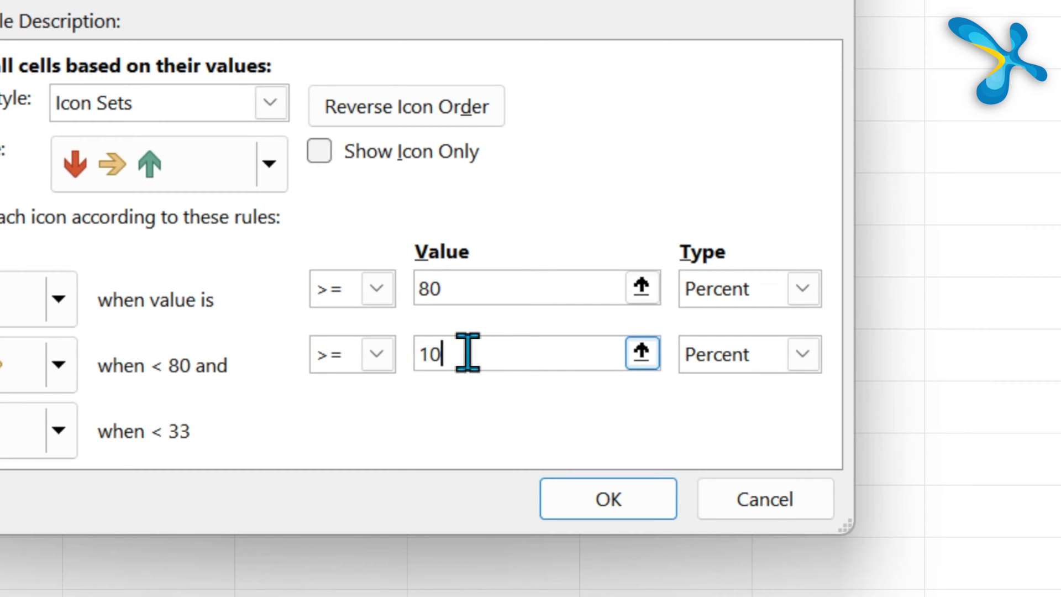
click(596, 501)
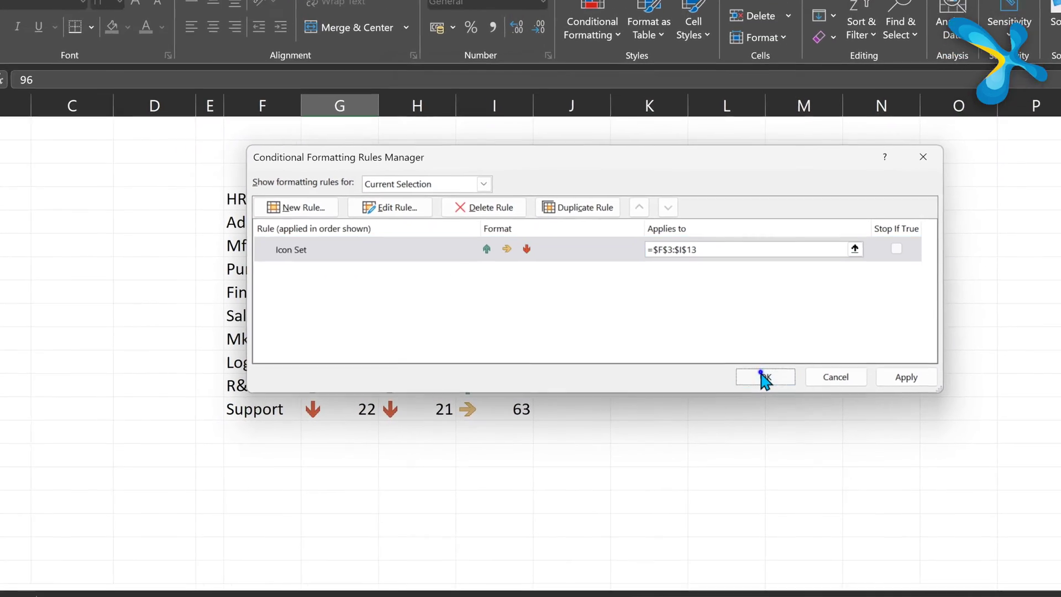
click(764, 378)
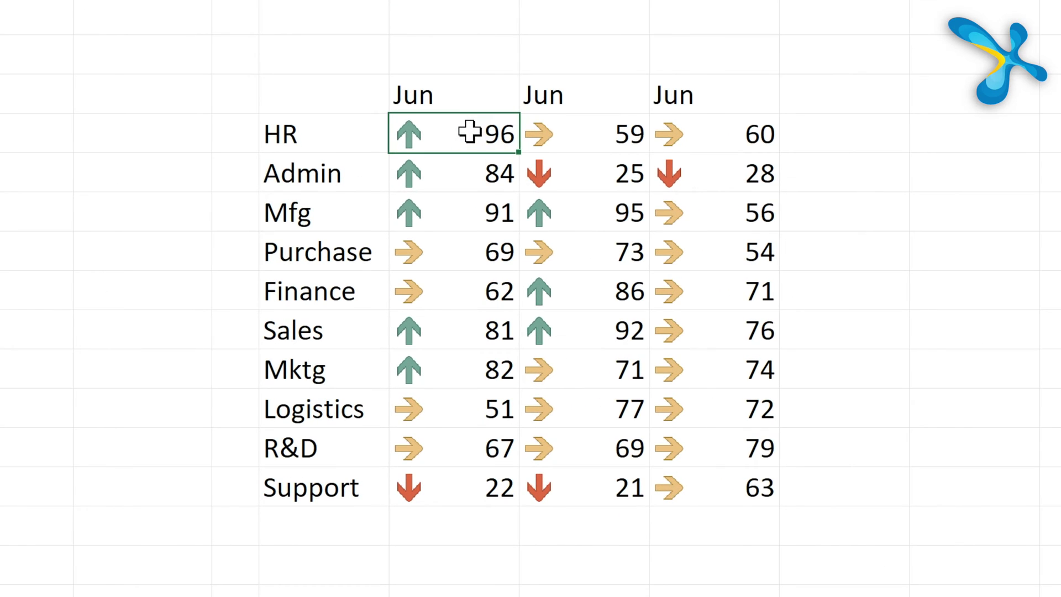
In the first Jun column, change the HR value to 1 and the Sales value to 300
text(1)
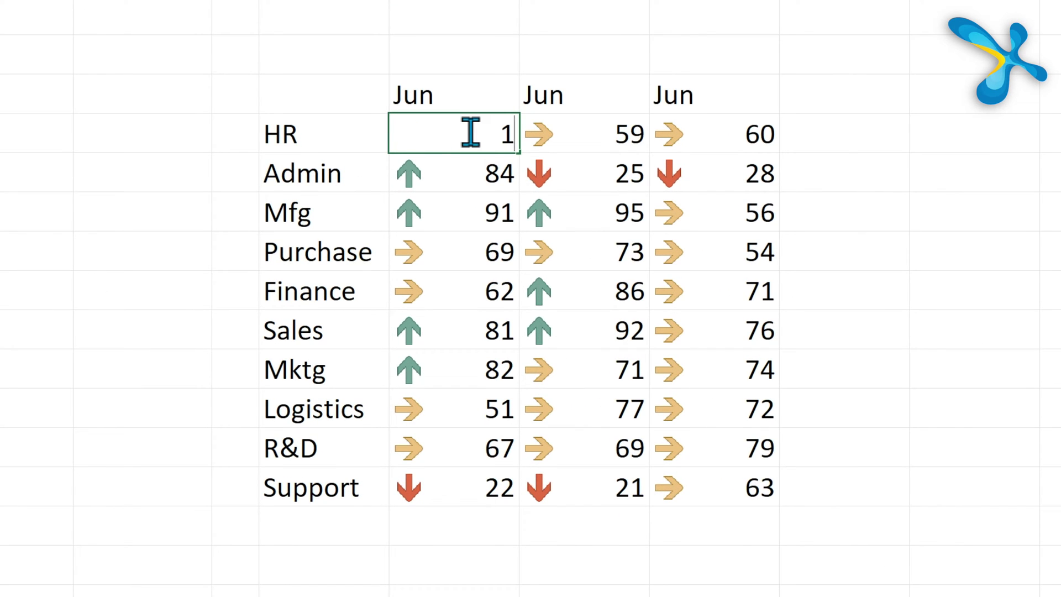
key(Return)
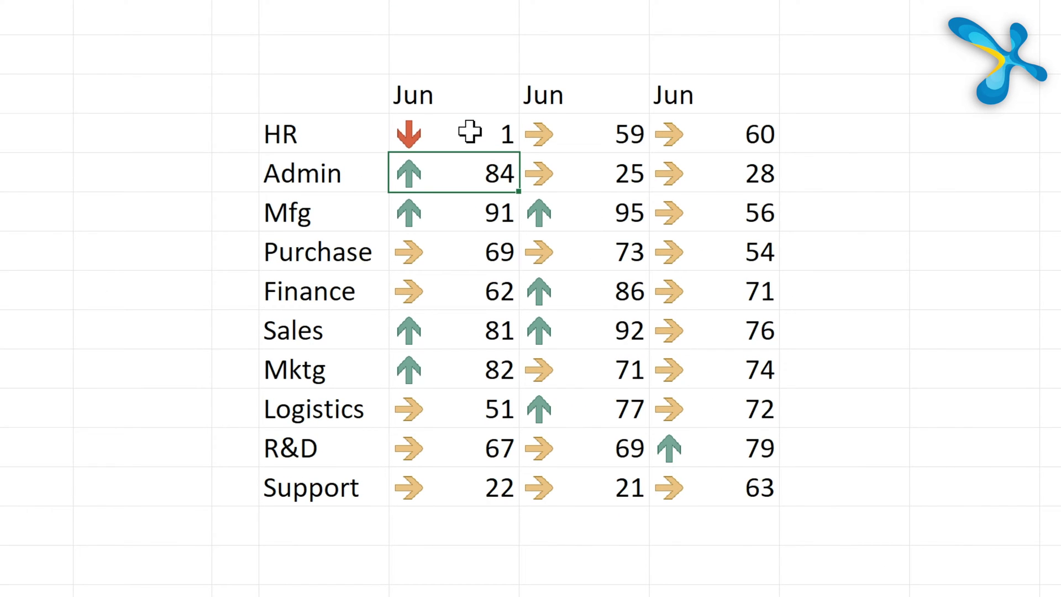
key(Down)
key(Down)
key(Down)
key(Down)
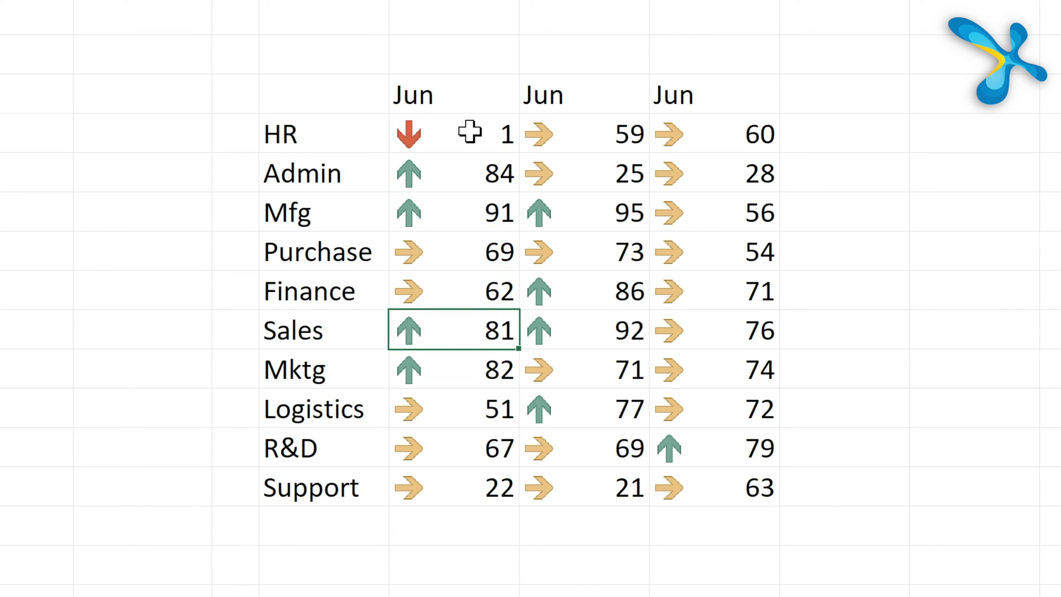
key(F2)
key(BackSpace)
key(BackSpace)
text(300)
key(Return)
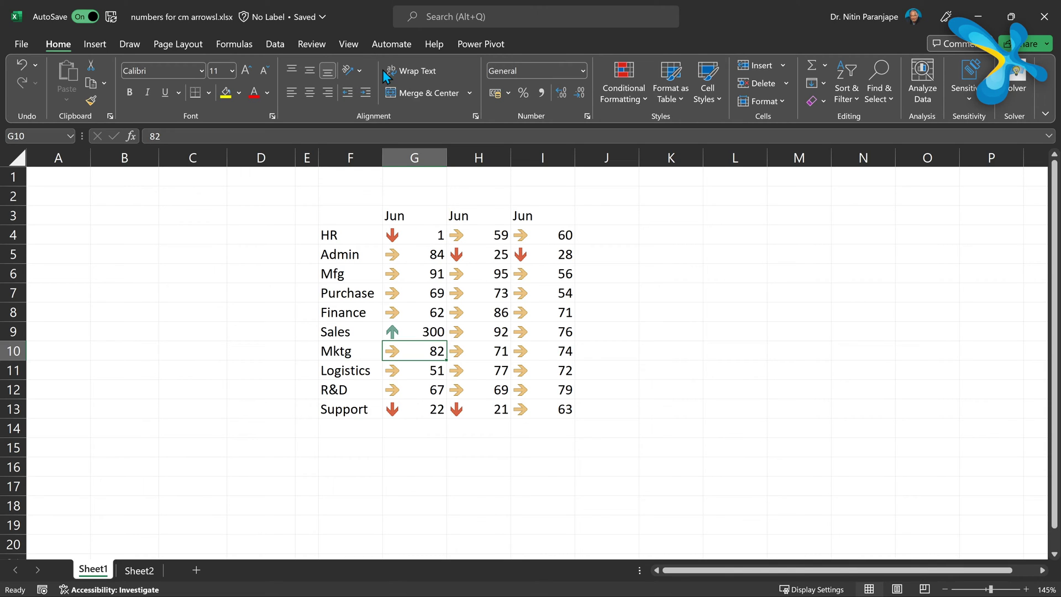
Edit the icon set rule's thresholds to 67 percent for the green arrow and 33 percent for the yellow arrow
click(616, 91)
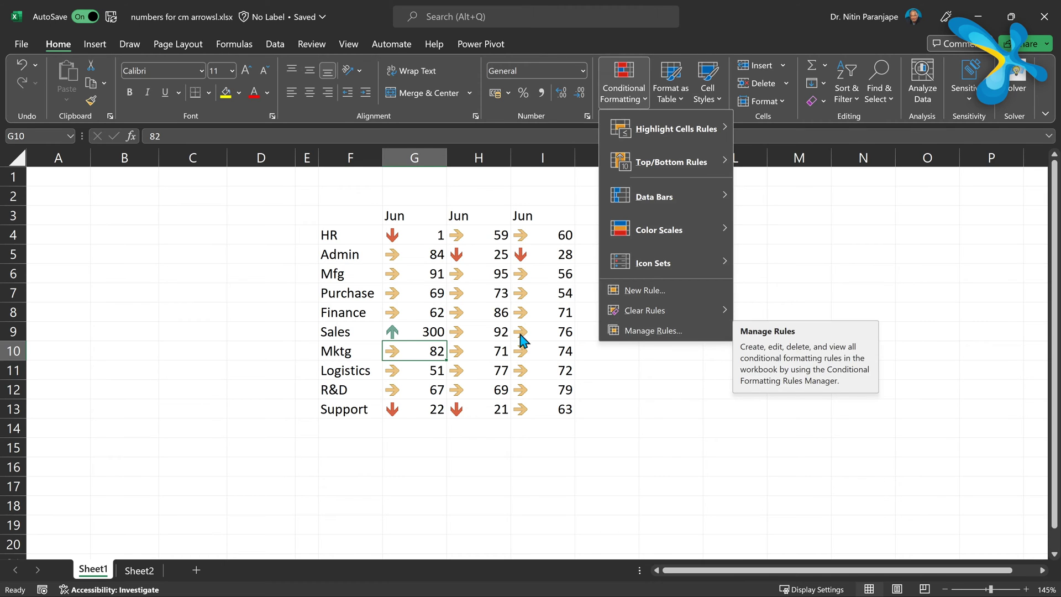
click(629, 331)
click(489, 282)
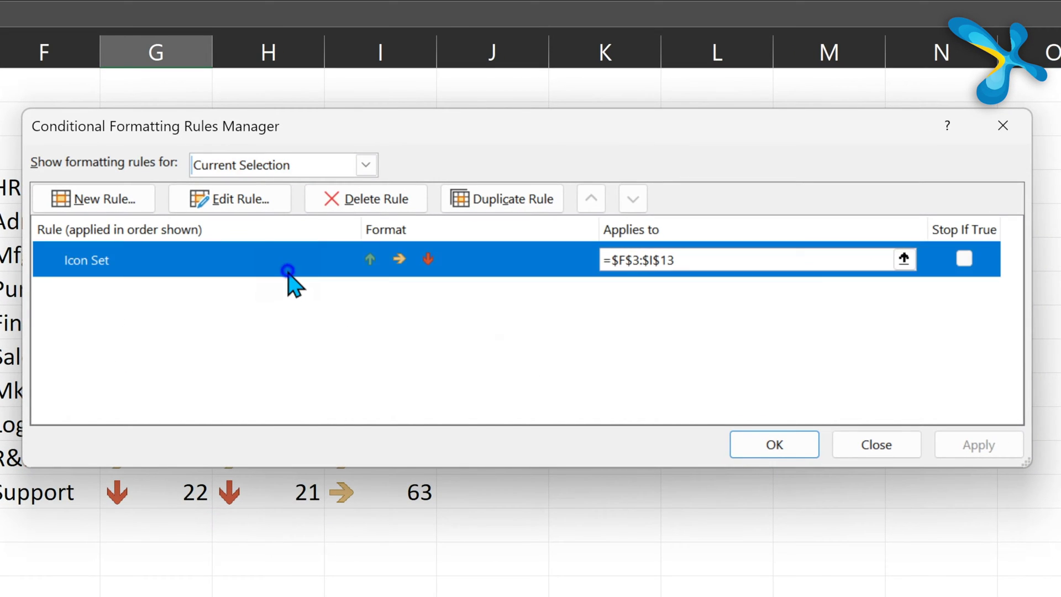
double_click(288, 271)
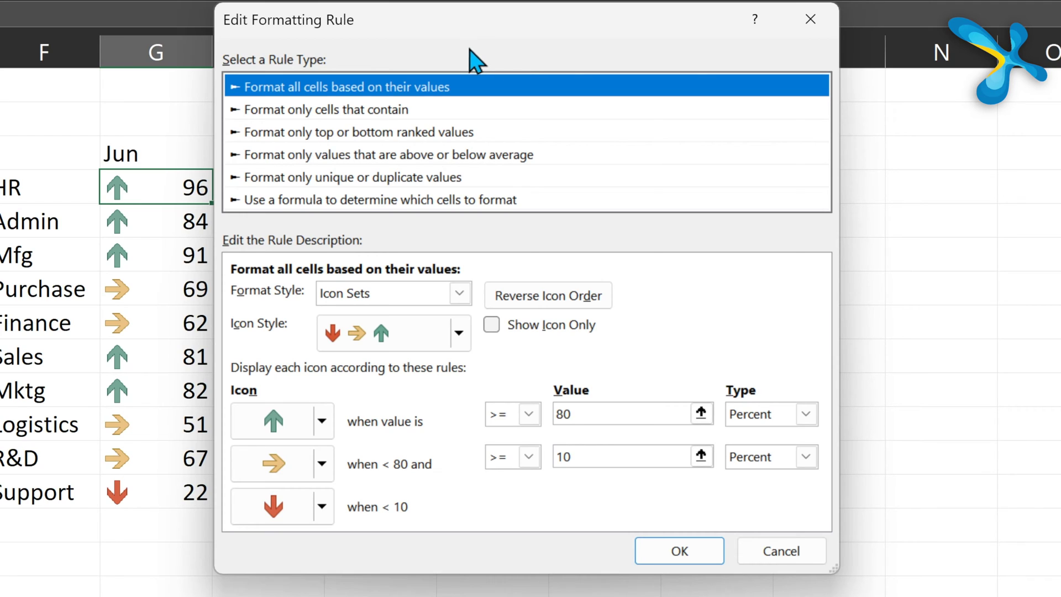
double_click(574, 416)
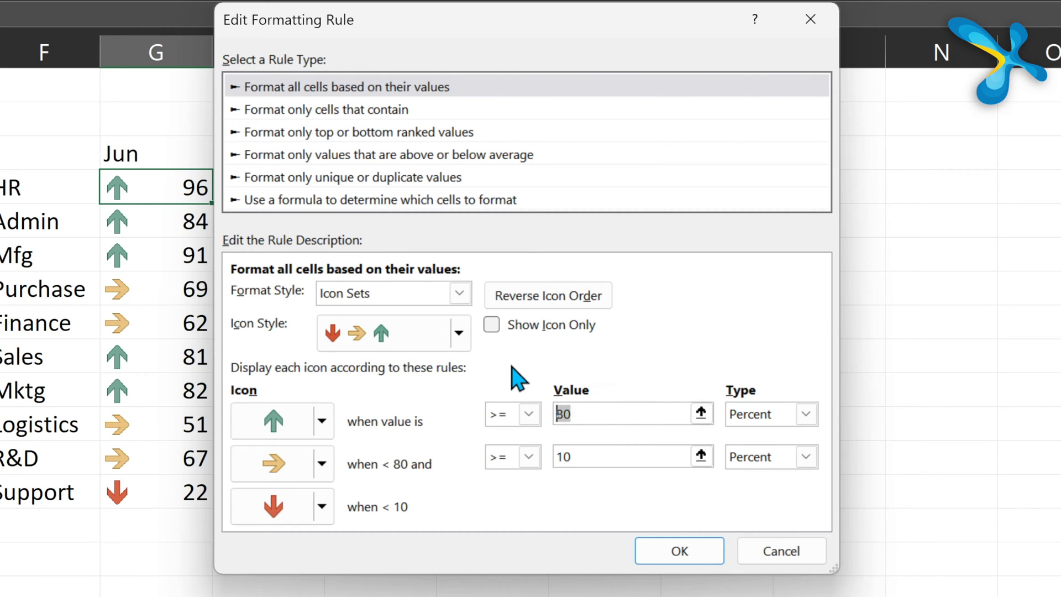
text(67)
key(Tab)
key(Tab)
key(Tab)
text(33)
key(Tab)
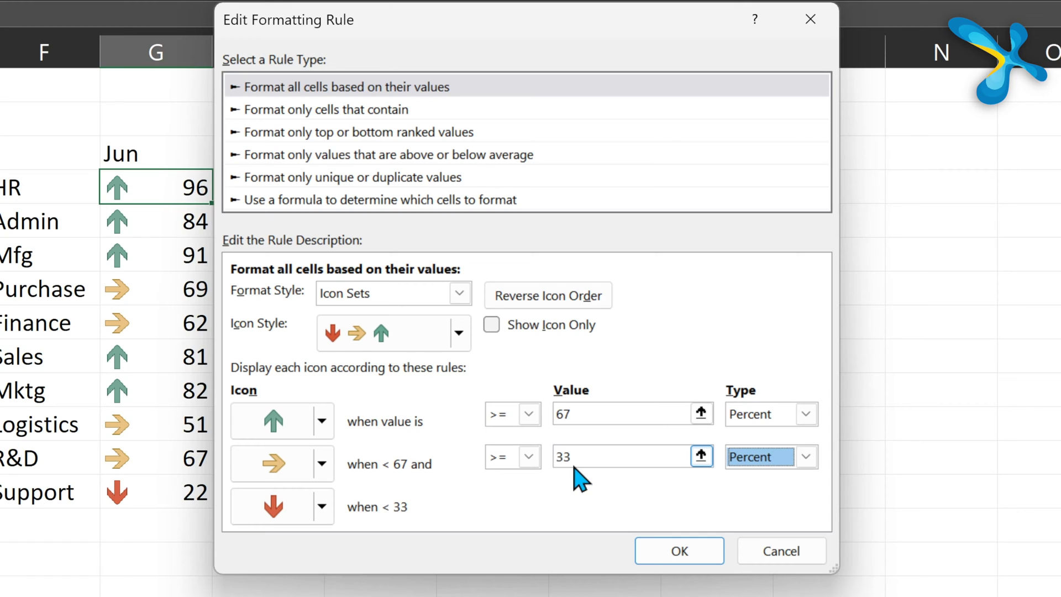
Reverse the icon order in the rule and apply the change to the table
click(531, 298)
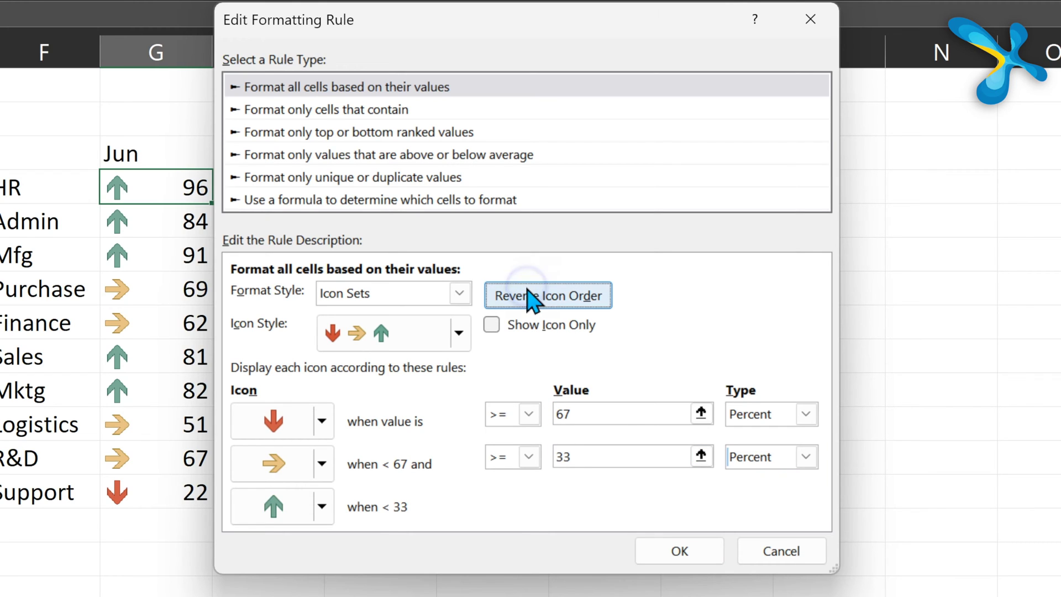
click(647, 551)
click(746, 454)
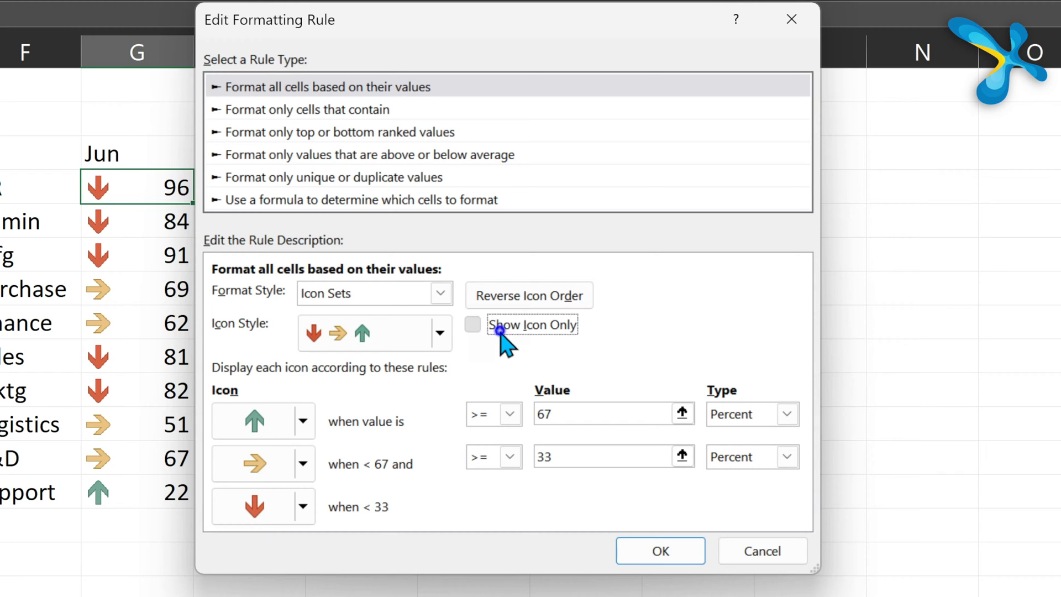
Set the icon set rule to show only the icons without the numbers, and apply it
click(501, 331)
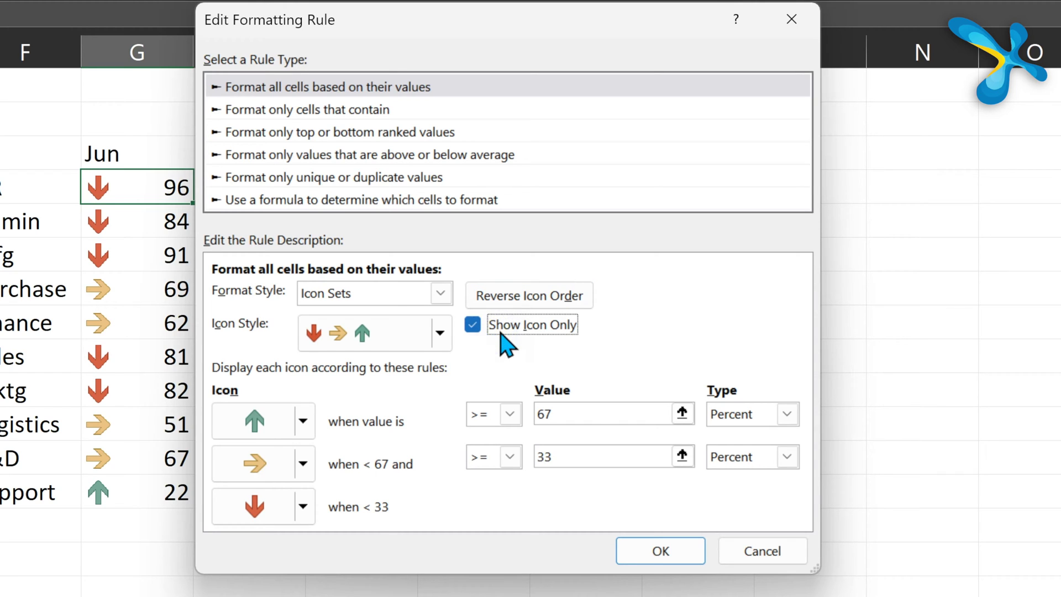
click(635, 552)
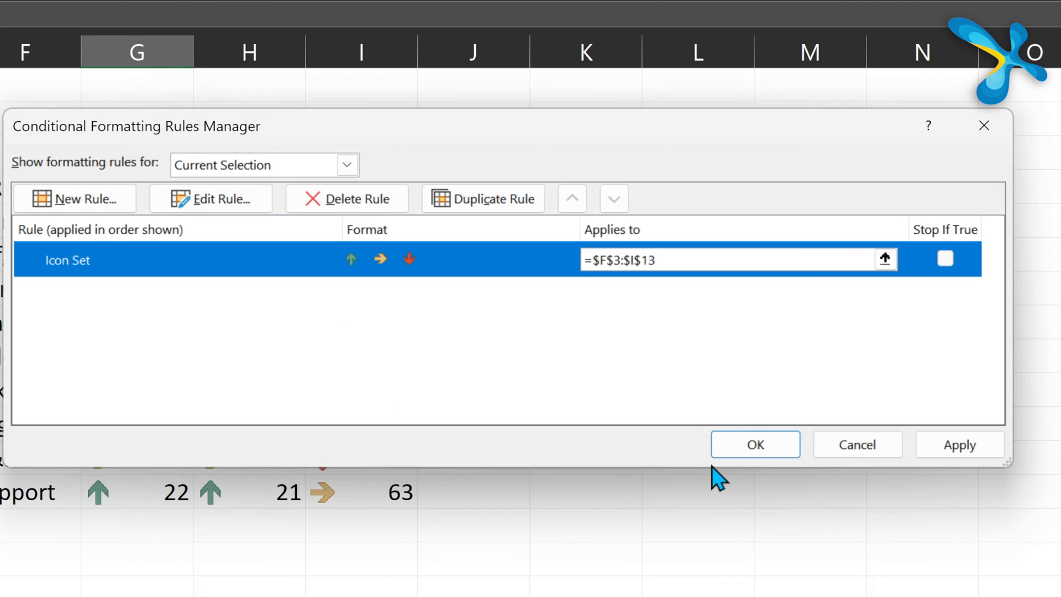
click(723, 445)
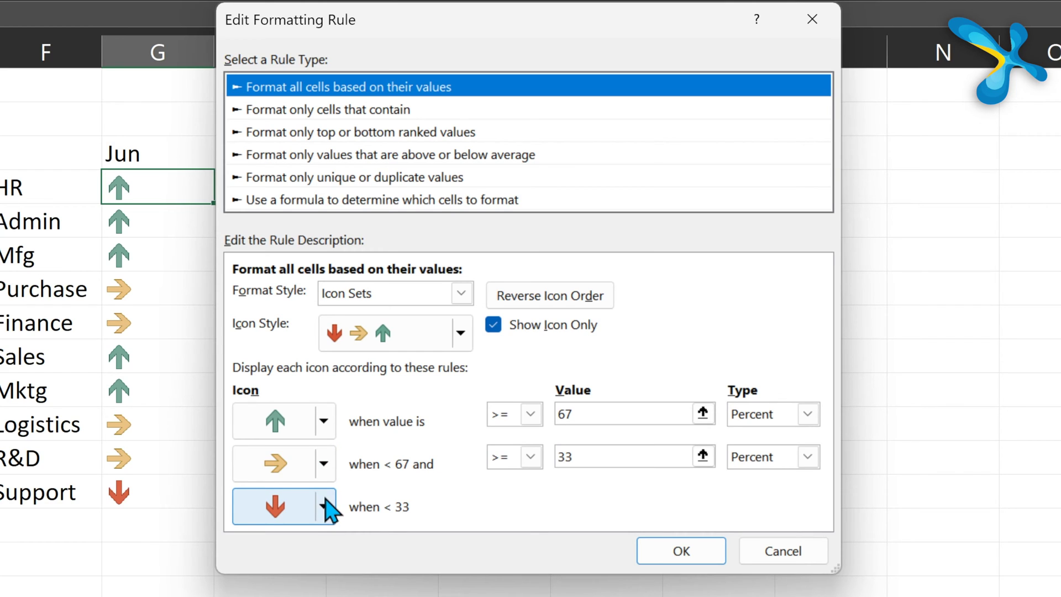
Give the middle range No Cell Icon and the below-33 range the Red Cross Symbol, and apply the rule
click(324, 464)
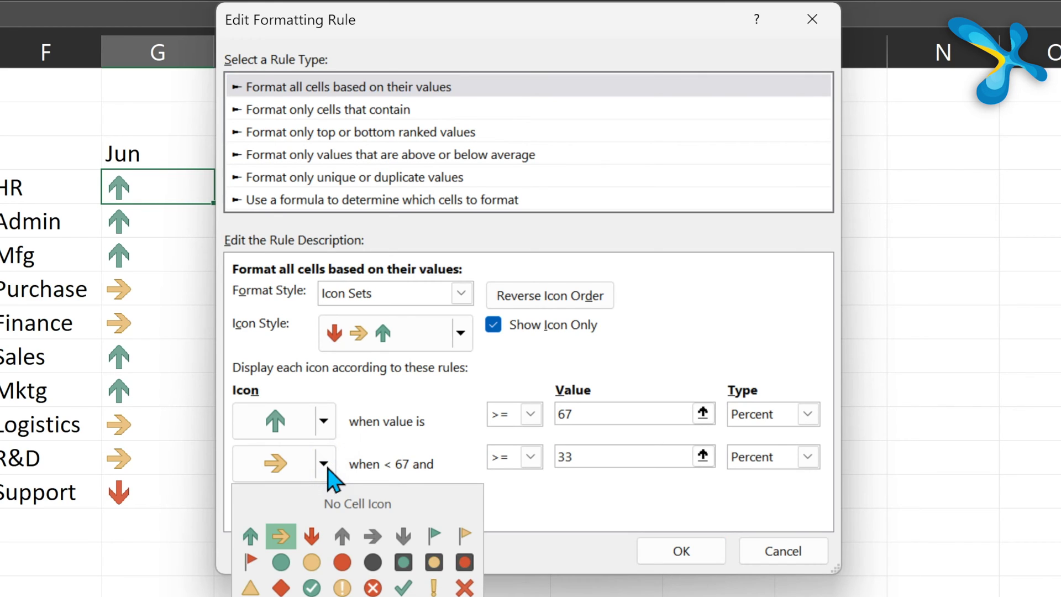
click(348, 500)
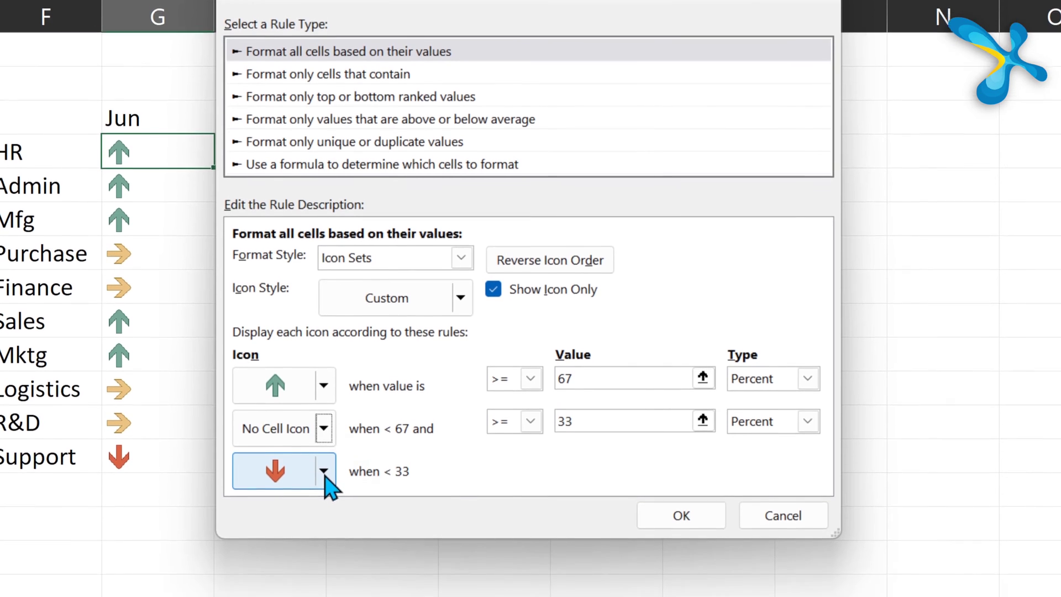
click(324, 507)
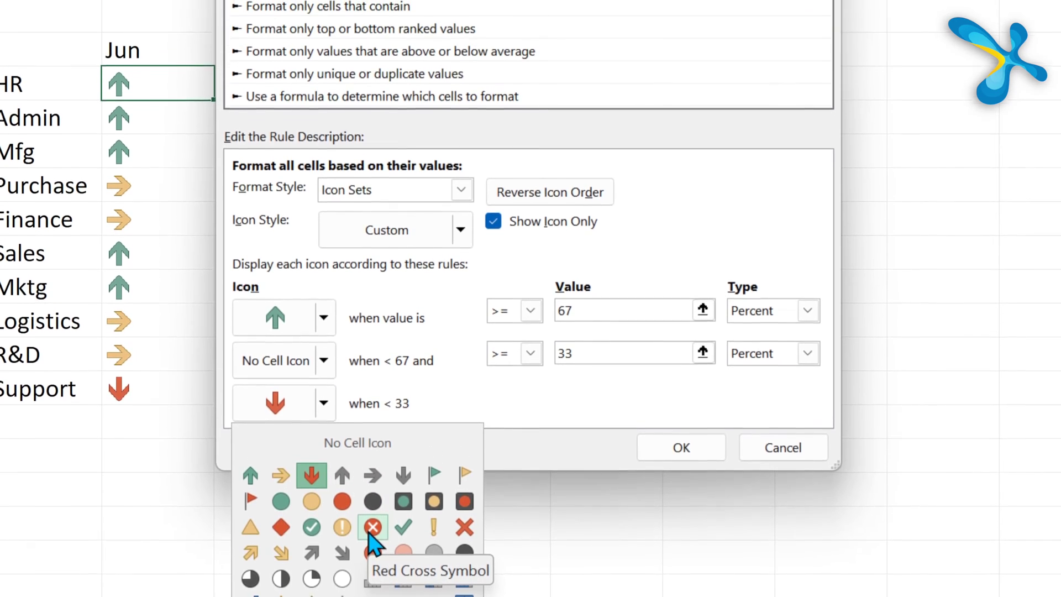
click(372, 449)
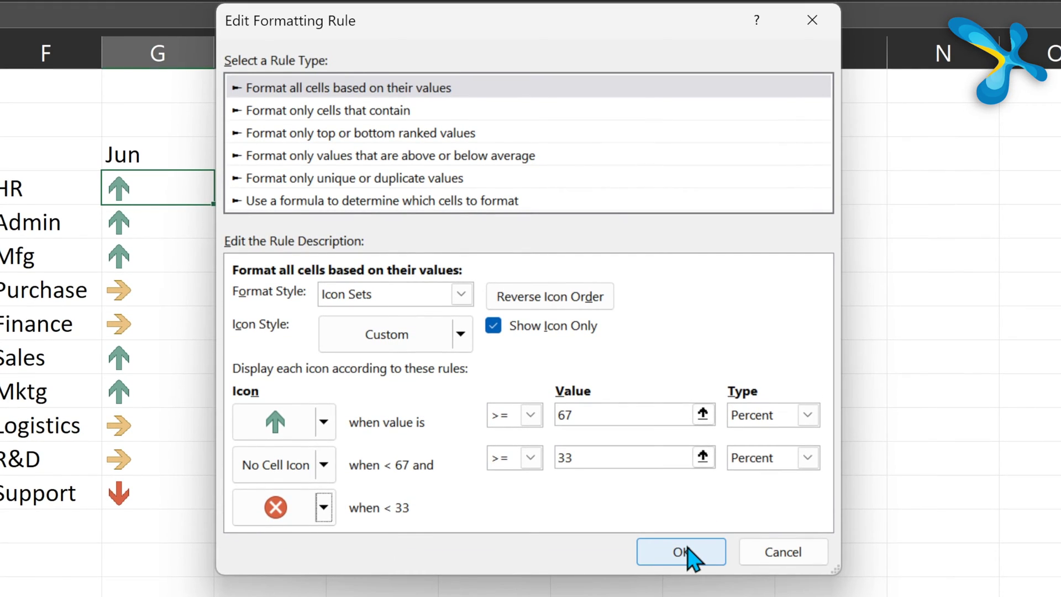
click(688, 552)
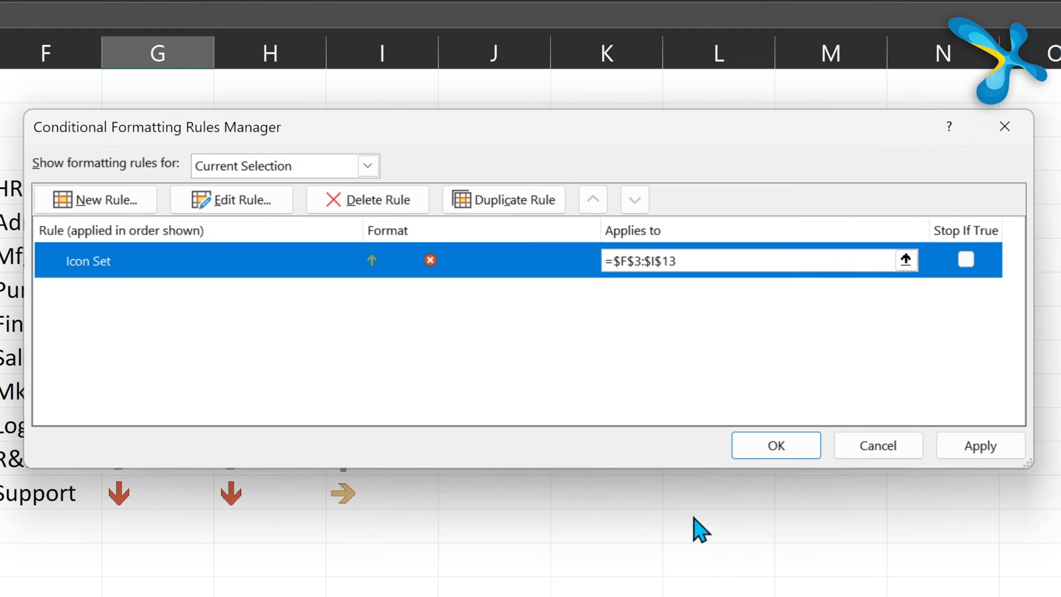
click(779, 444)
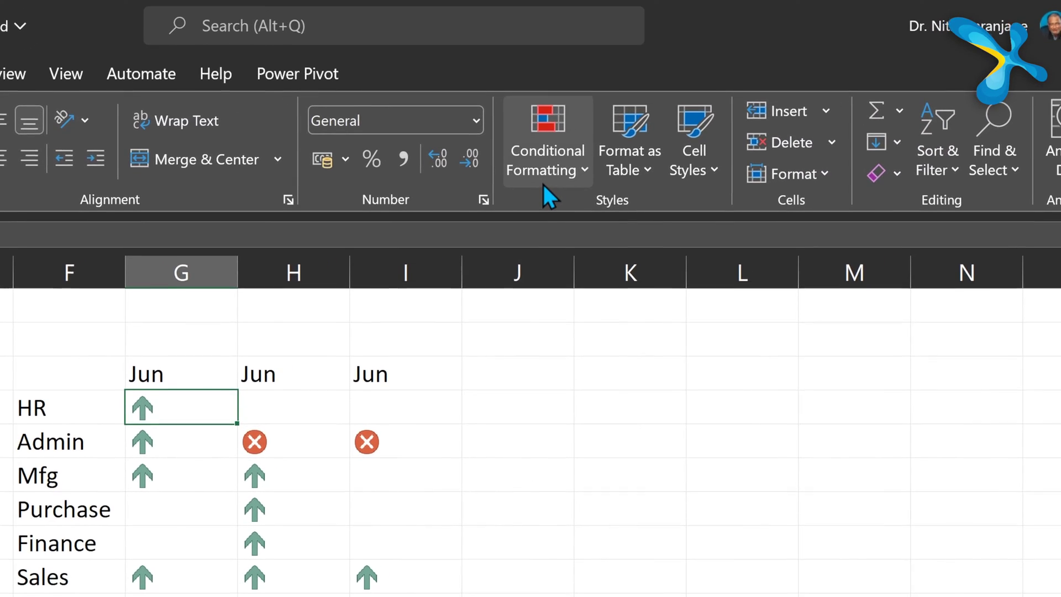
Review the rule's custom icon style and the icon sets available for conditional formatting
click(544, 180)
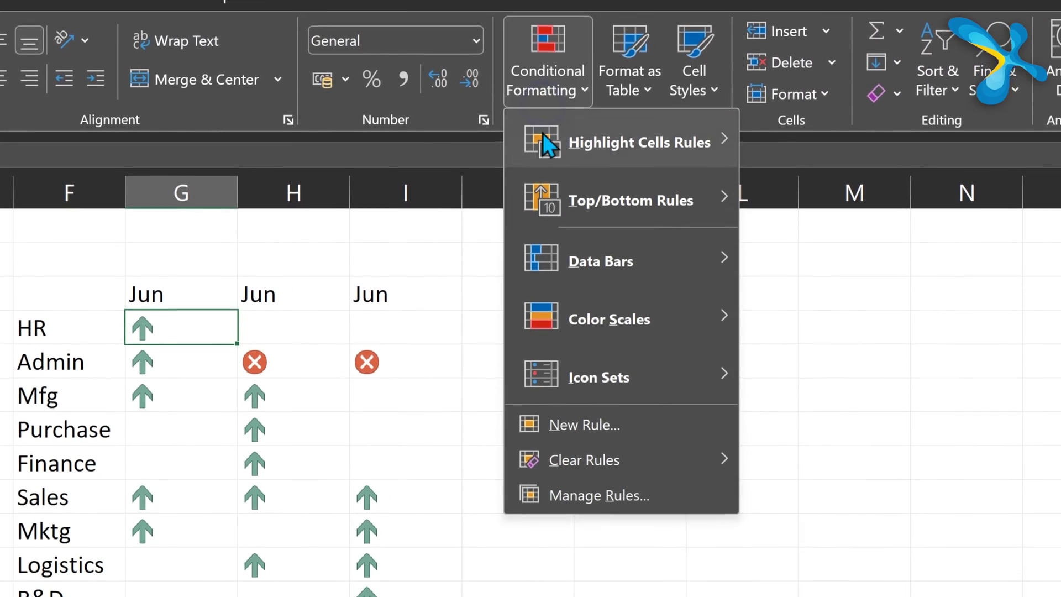
click(604, 354)
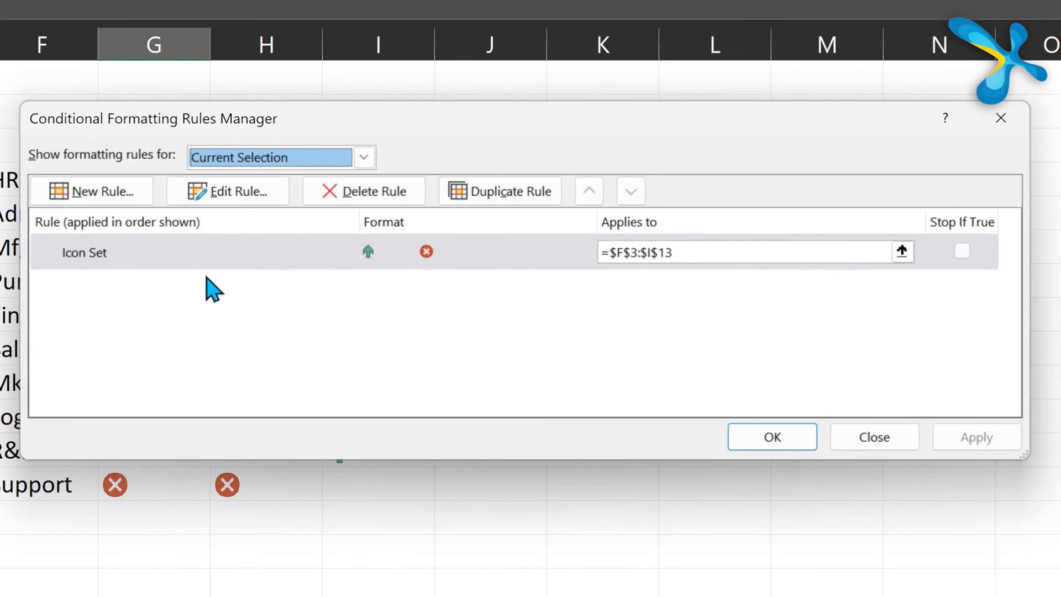
double_click(308, 254)
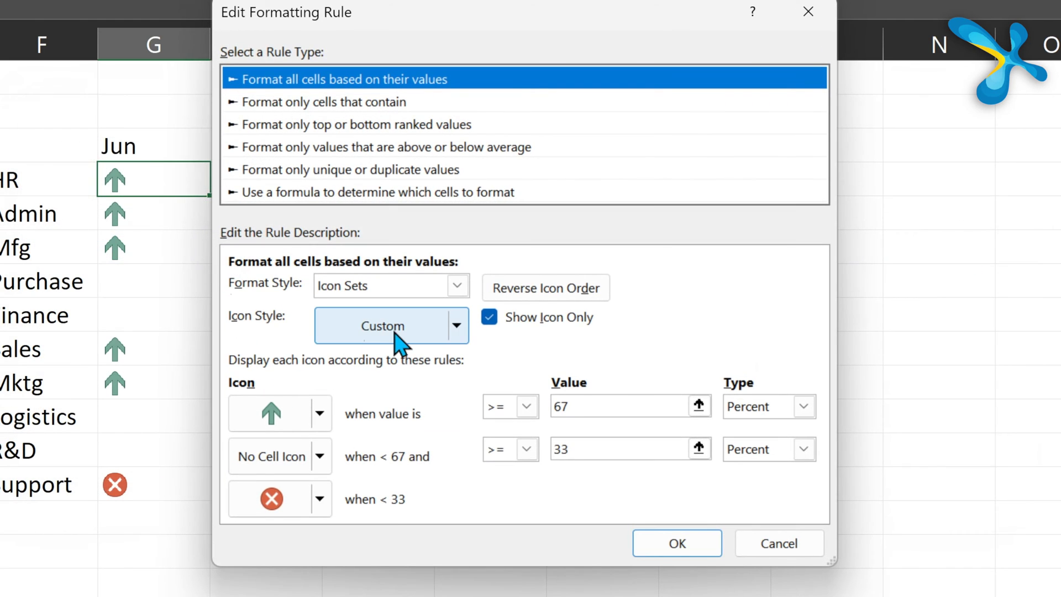
click(414, 327)
click(434, 290)
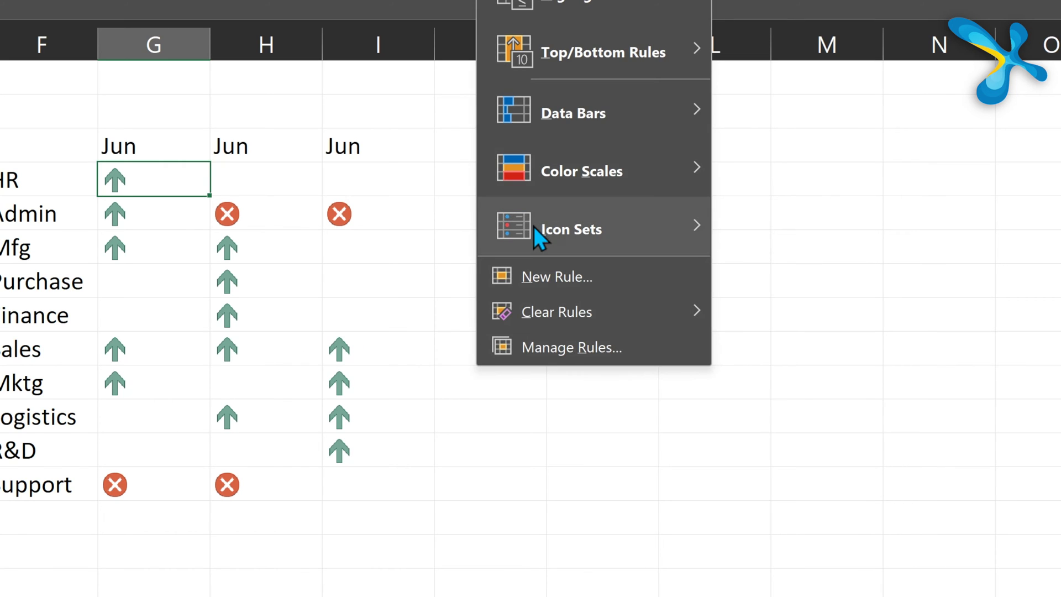
mouse_move(534, 228)
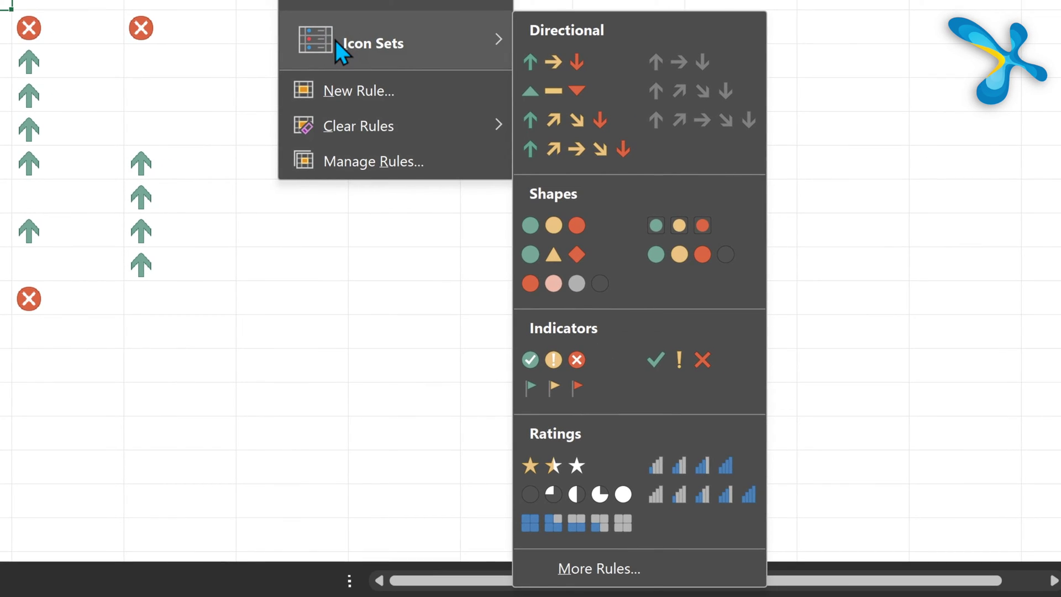